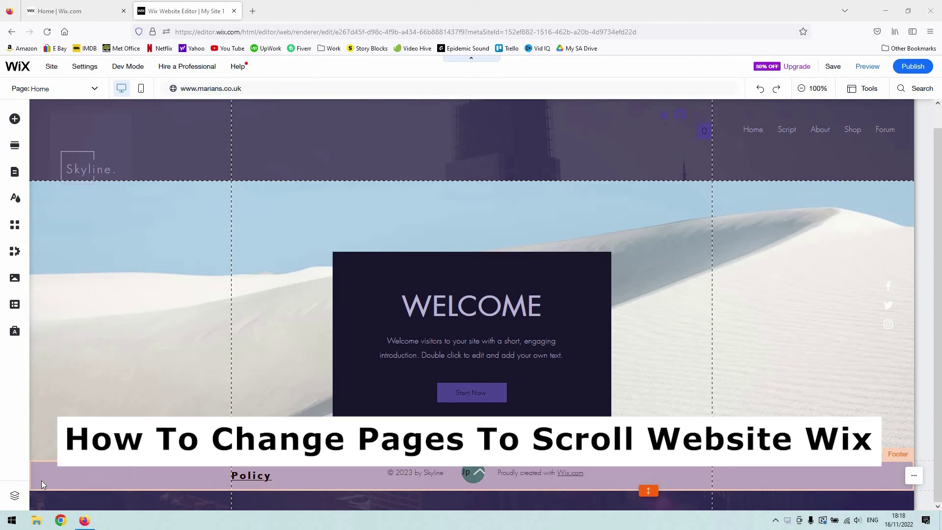
- Select the Welcome section and site header, then preview the live site and return to editing
{"action": "left_click", "coordinate": [95, 373]}
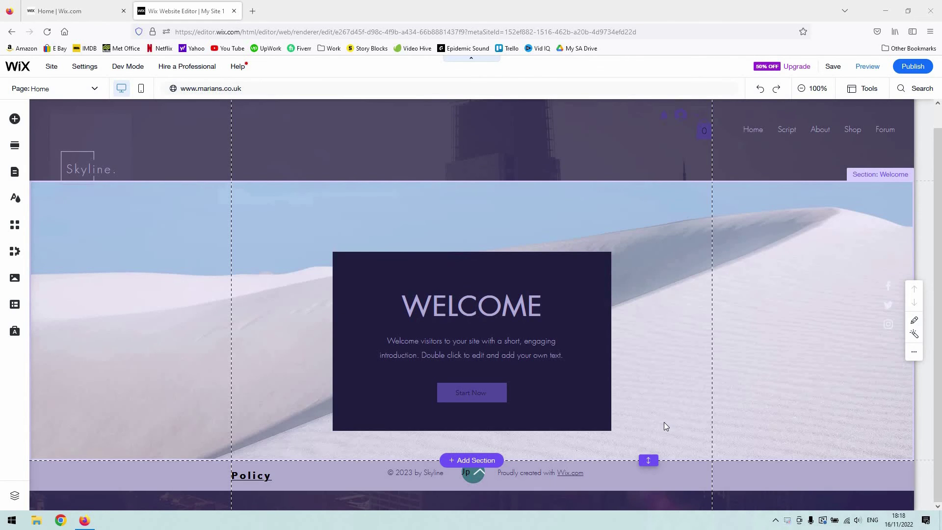
{"action": "left_click", "coordinate": [638, 442]}
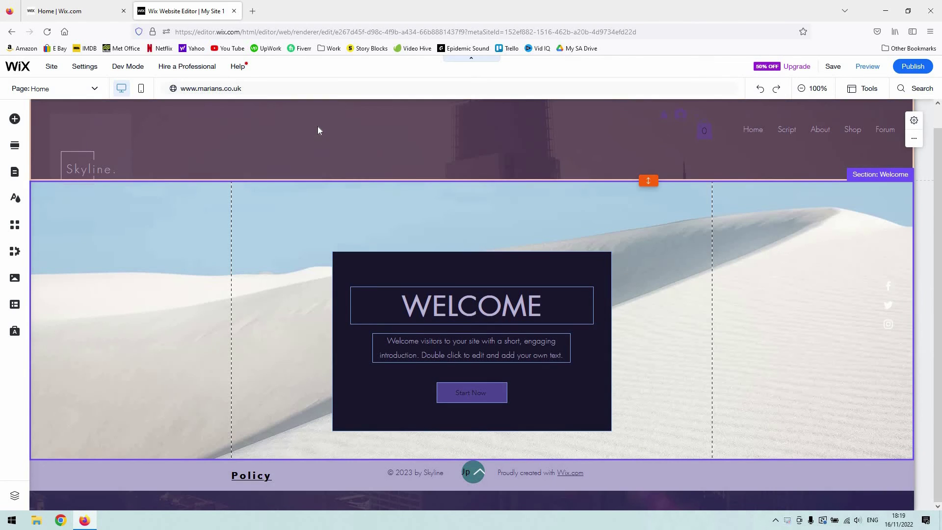
{"action": "left_click", "coordinate": [318, 130]}
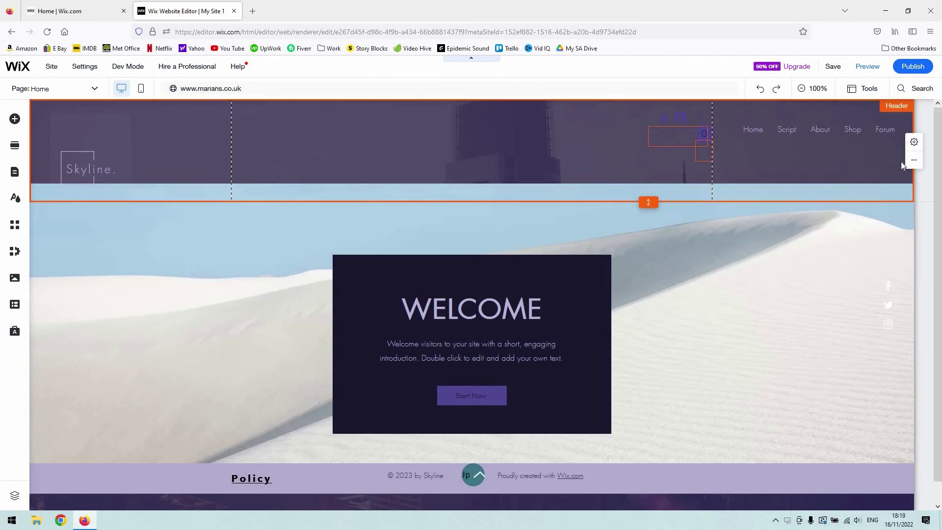
{"action": "left_click", "coordinate": [876, 70]}
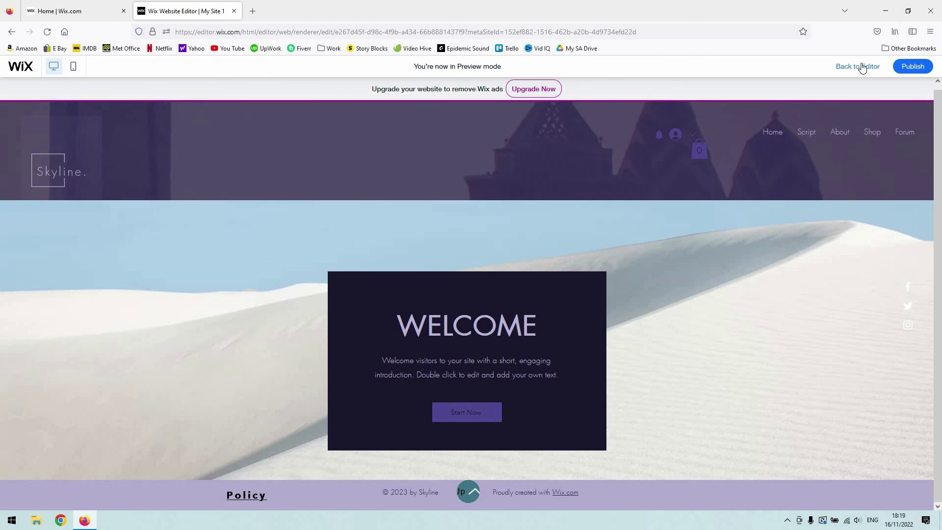
{"action": "key", "text": "ctrl+shift+p"}
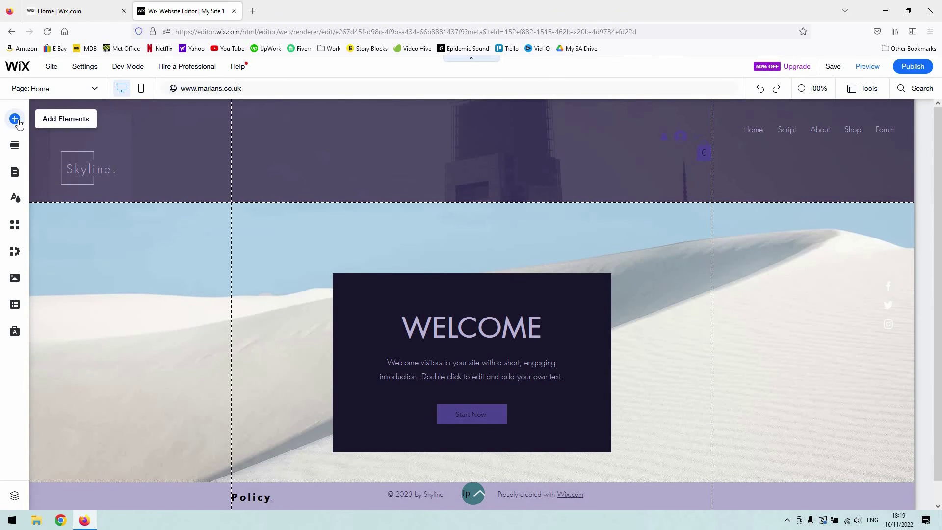
- Browse the Add Elements options for text, images, strips, shapes and buttons
{"action": "left_click", "coordinate": [15, 119]}
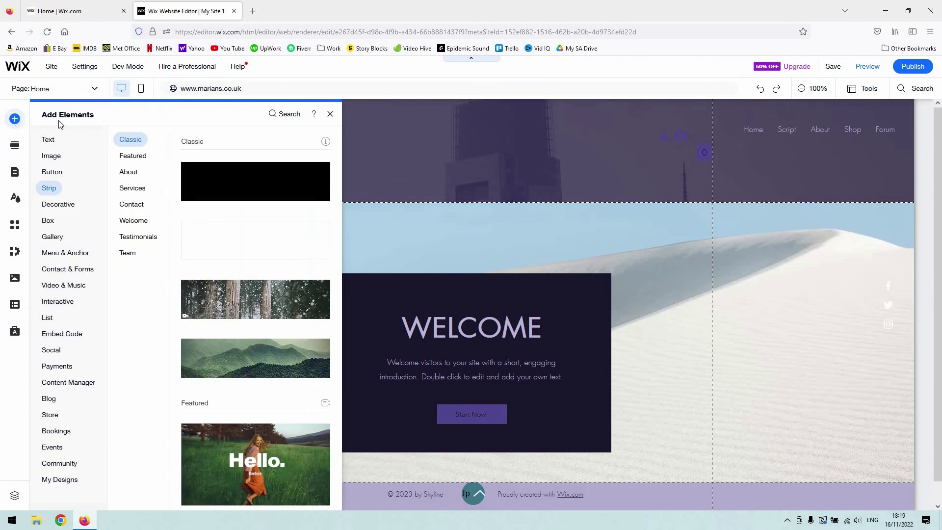
{"action": "left_click", "coordinate": [57, 155]}
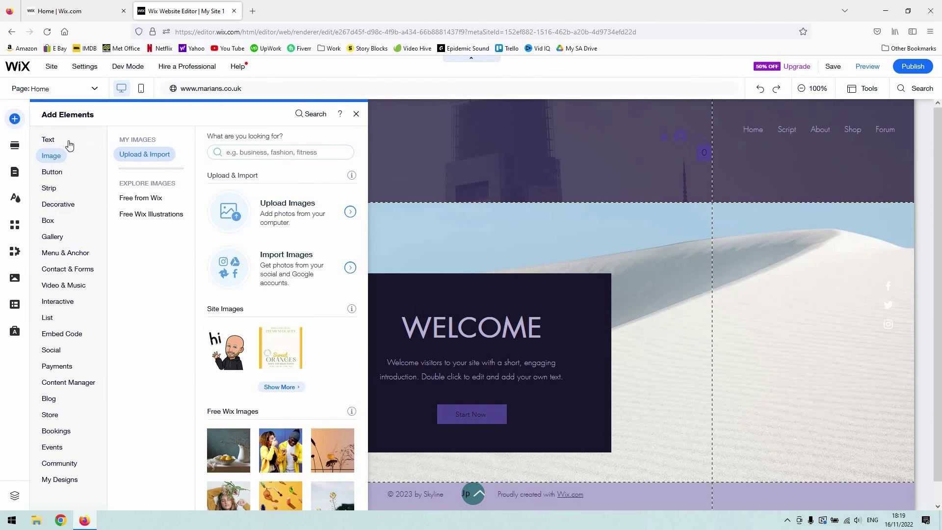
{"action": "left_click", "coordinate": [51, 141]}
{"action": "left_click", "coordinate": [49, 188]}
{"action": "left_click", "coordinate": [49, 205]}
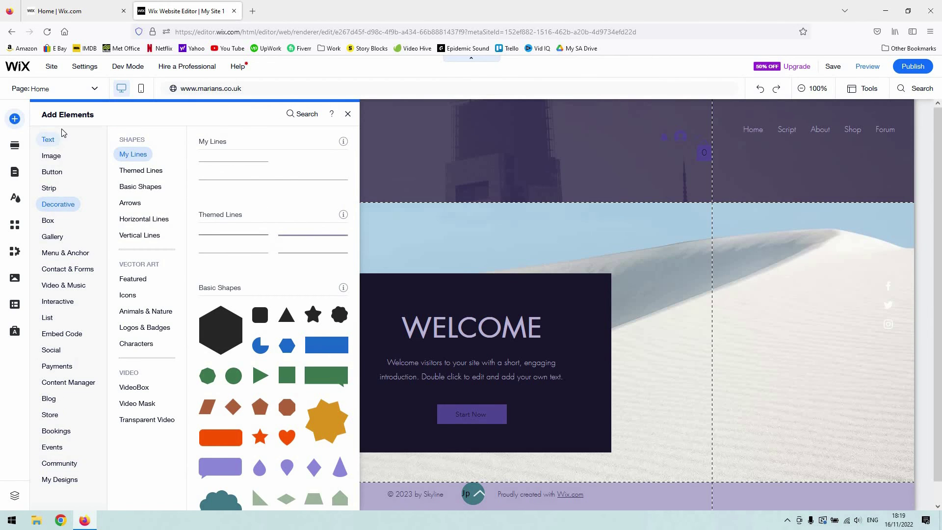
{"action": "left_click", "coordinate": [51, 140]}
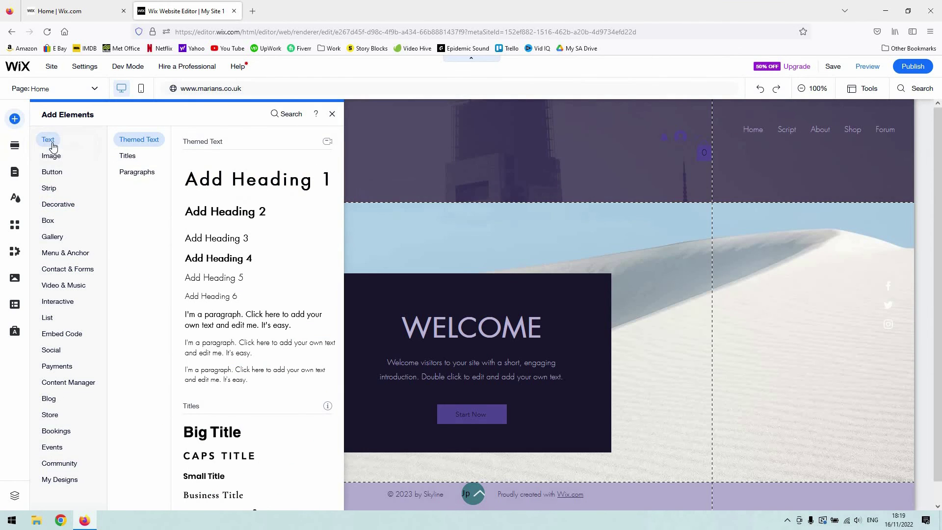
{"action": "left_click", "coordinate": [51, 158]}
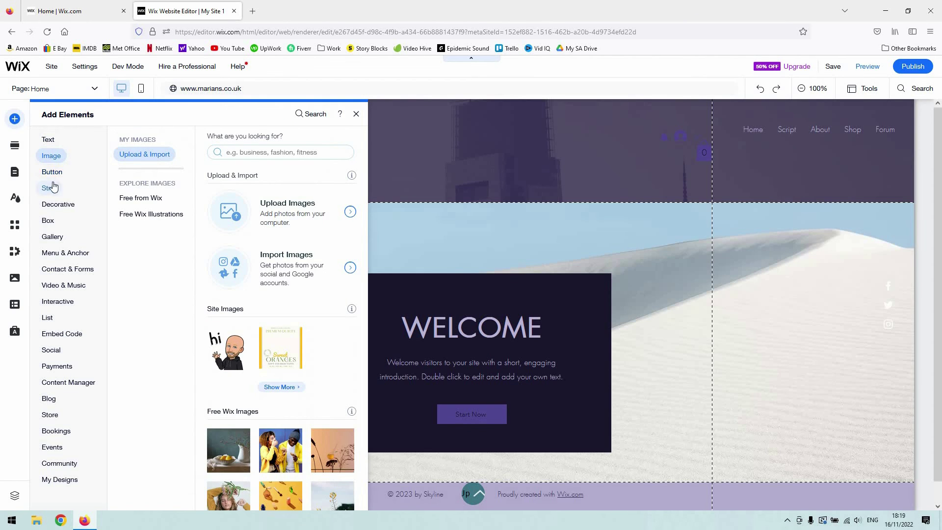
{"action": "left_click", "coordinate": [52, 172]}
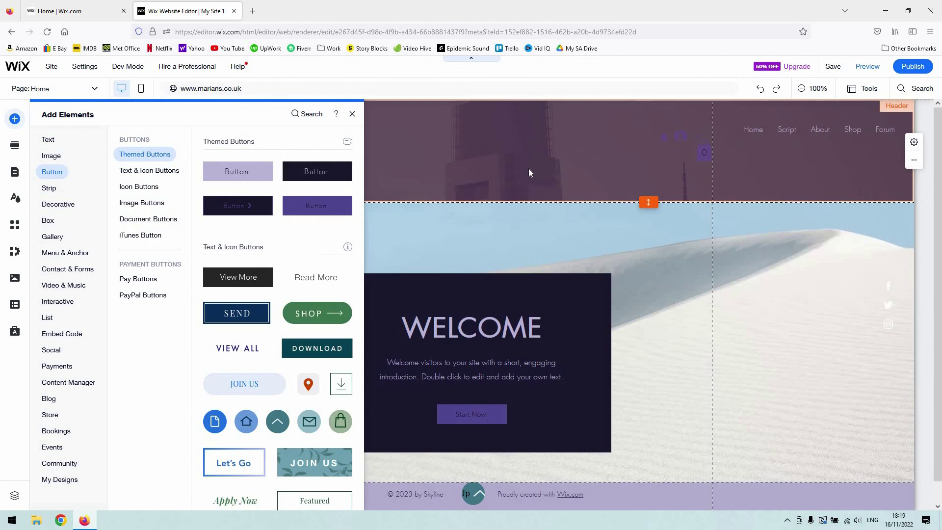
- Place the About category's Our Story layout below the Welcome section
{"action": "left_click", "coordinate": [564, 191]}
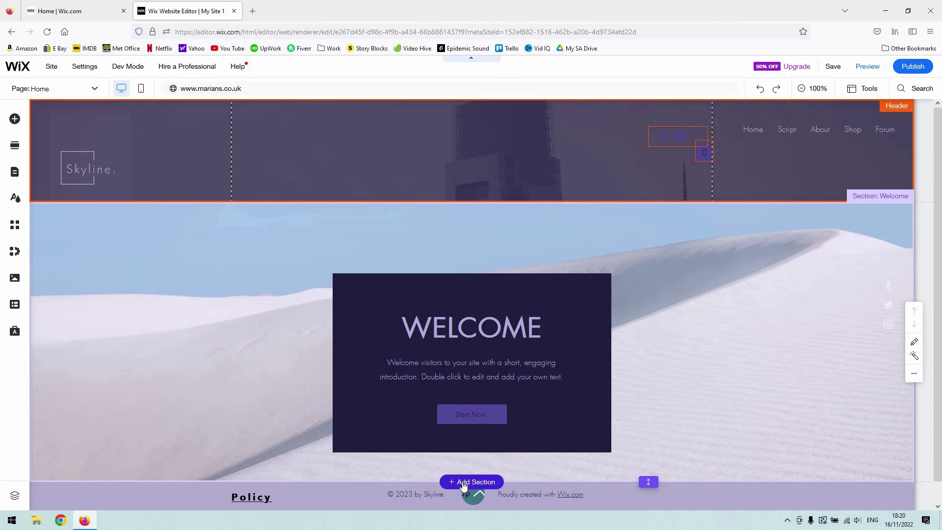
{"action": "left_click", "coordinate": [462, 482]}
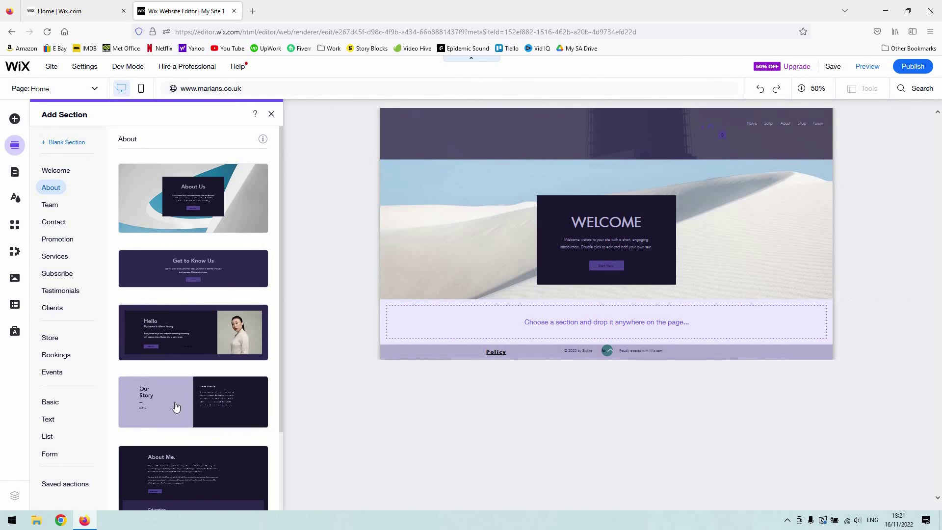
{"action": "left_click_drag", "start_coordinate": [176, 407], "coordinate": [601, 325]}
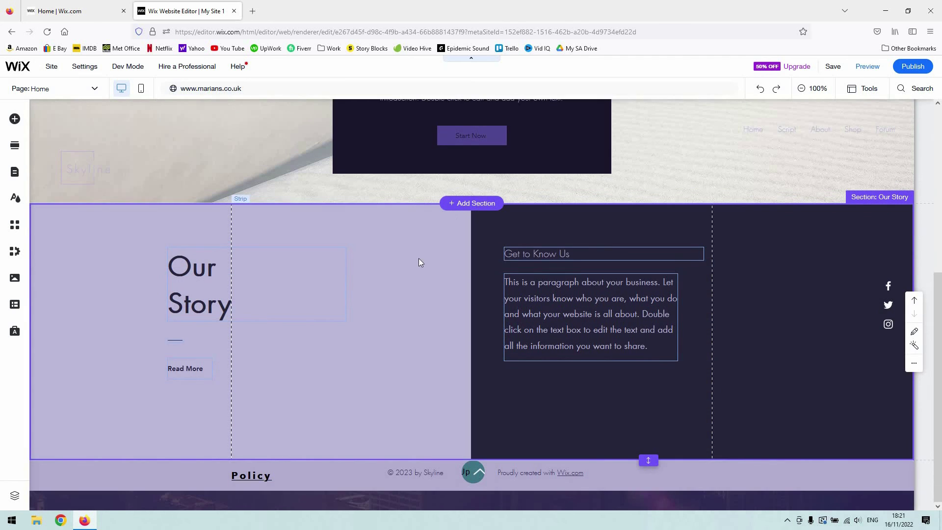
- Preview the site and scroll through the Welcome and Our Story sections
{"action": "scroll", "coordinate": [618, 281], "scroll_direction": "up", "scroll_amount": 5}
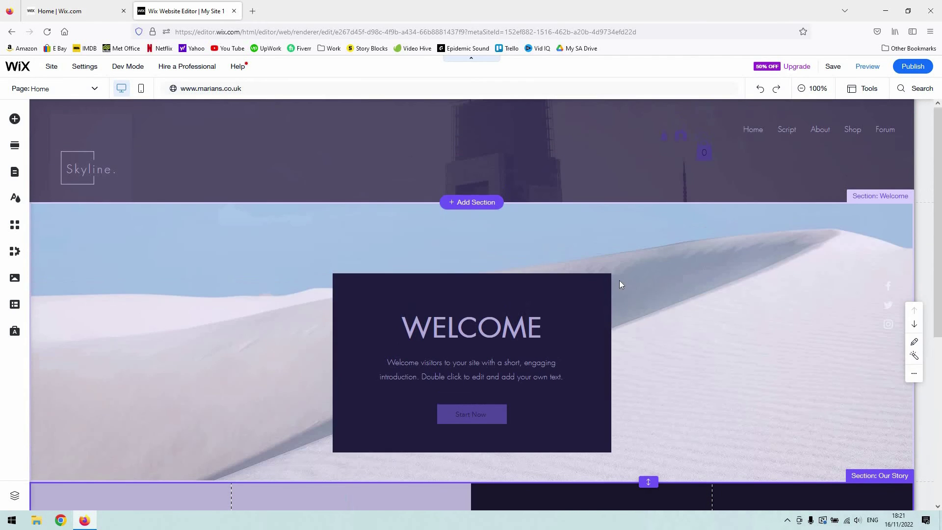
{"action": "scroll", "coordinate": [619, 283], "scroll_direction": "down", "scroll_amount": 5}
{"action": "scroll", "coordinate": [754, 137], "scroll_direction": "up", "scroll_amount": 5}
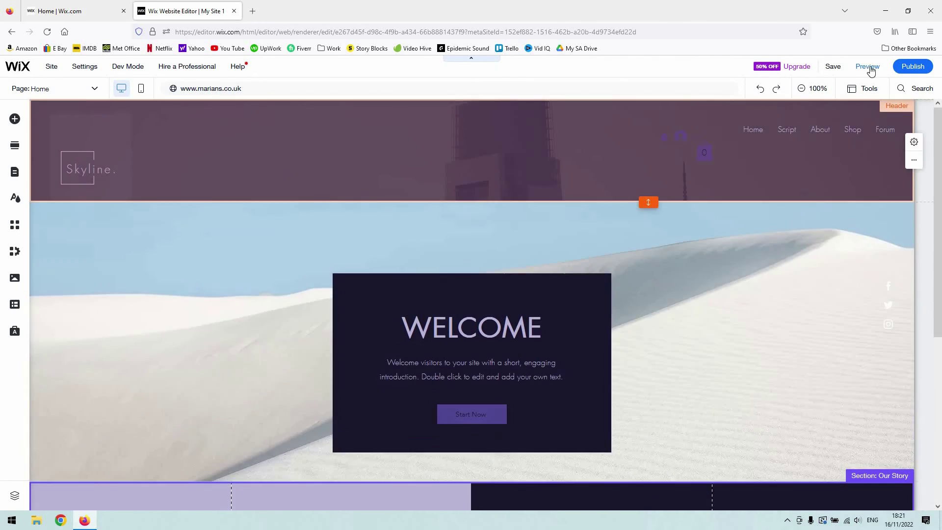
{"action": "left_click", "coordinate": [869, 67]}
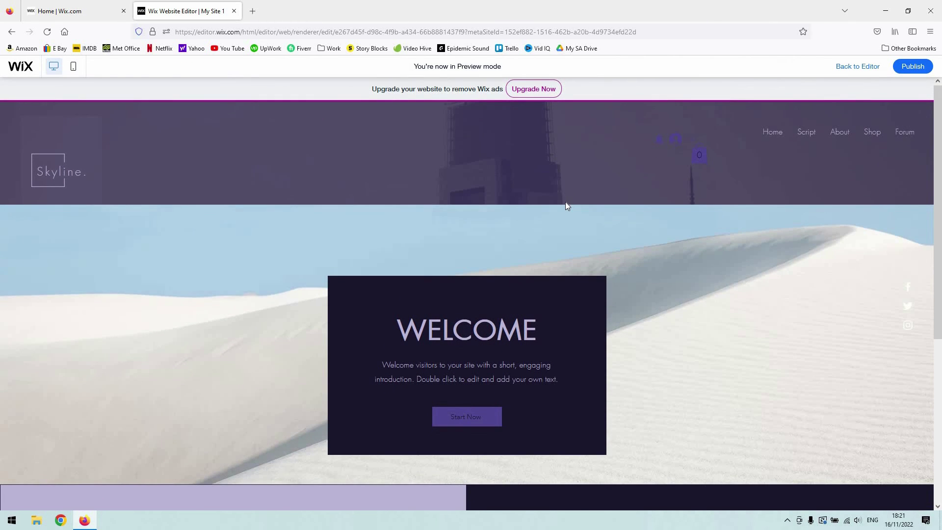
{"action": "scroll", "coordinate": [565, 201], "scroll_direction": "down", "scroll_amount": 5}
{"action": "scroll", "coordinate": [940, 179], "scroll_direction": "up", "scroll_amount": 5}
{"action": "scroll", "coordinate": [940, 223], "scroll_direction": "down", "scroll_amount": 5}
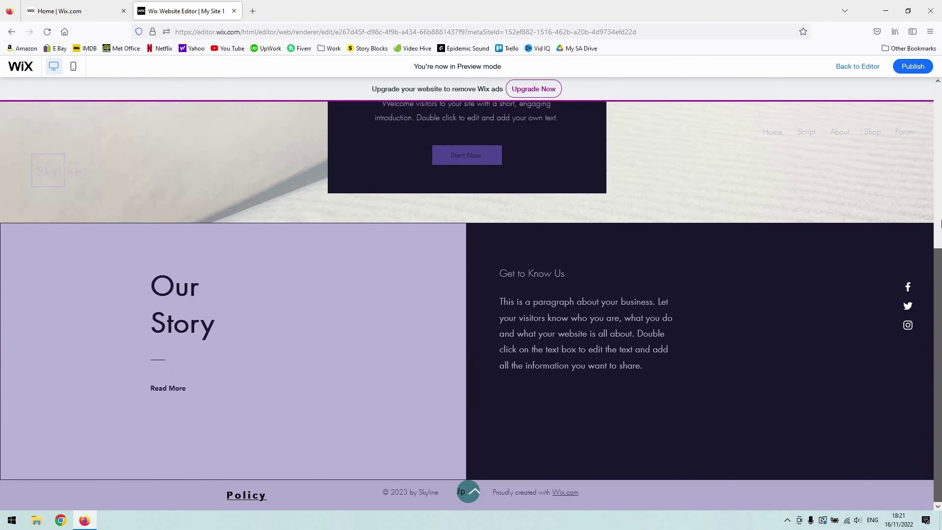
{"action": "scroll", "coordinate": [940, 223], "scroll_direction": "up", "scroll_amount": 5}
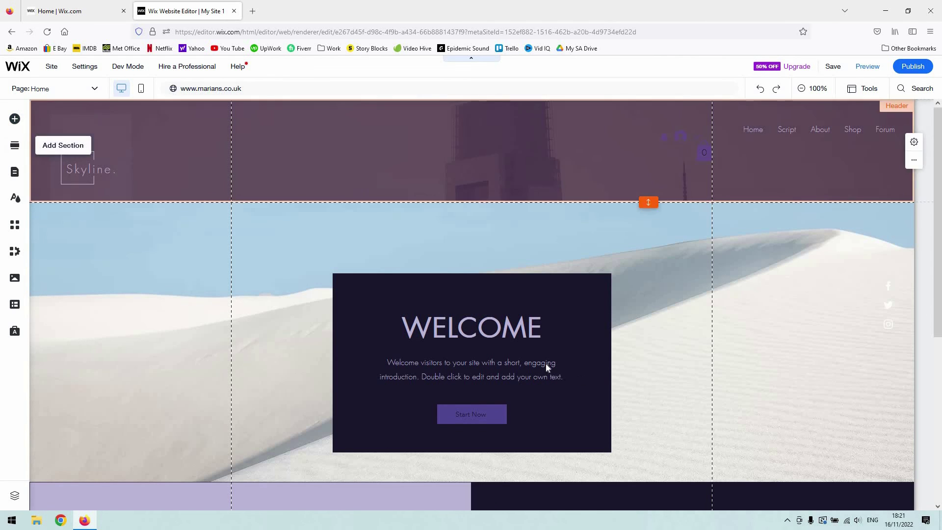
{"action": "scroll", "coordinate": [539, 368], "scroll_direction": "down", "scroll_amount": 5}
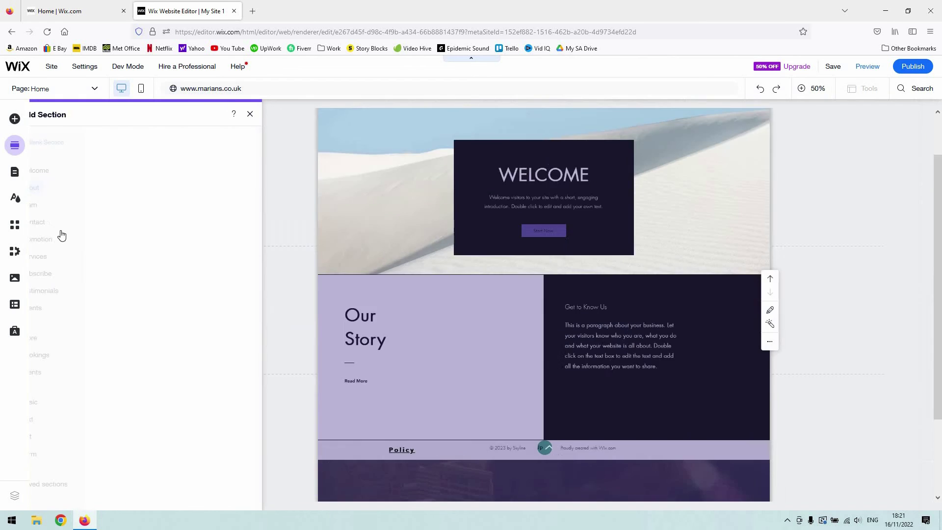
- Add a Contact Us layout below the Our Story section
{"action": "scroll", "coordinate": [185, 211], "scroll_direction": "down", "scroll_amount": 3}
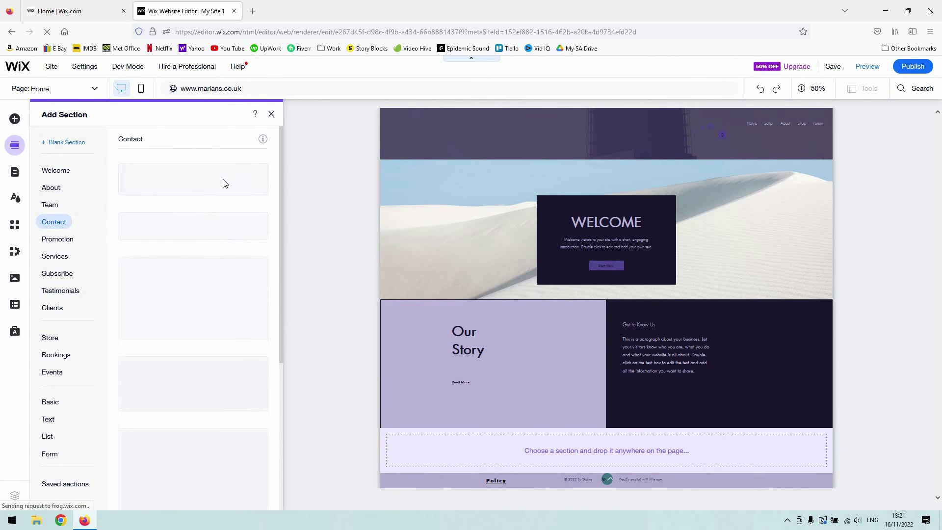
{"action": "left_click_drag", "start_coordinate": [535, 395], "coordinate": [135, 363]}
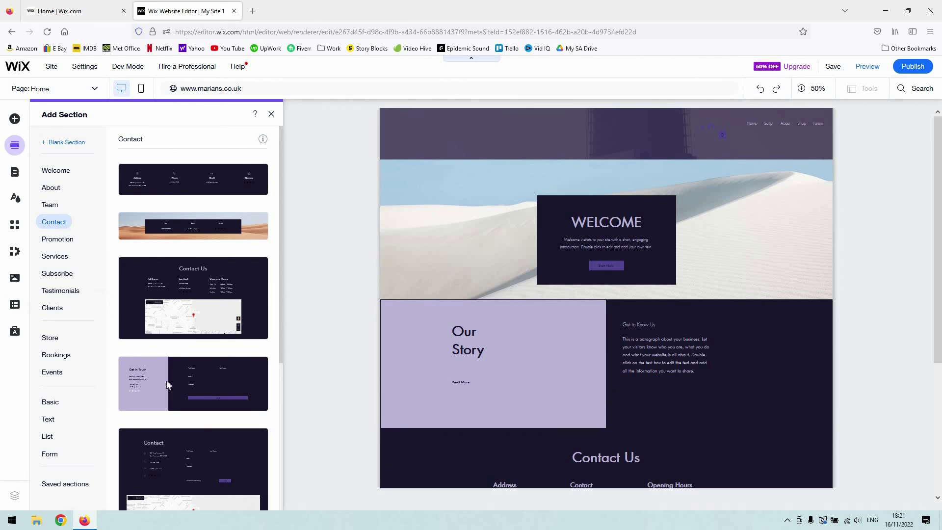
{"action": "left_click", "coordinate": [341, 404]}
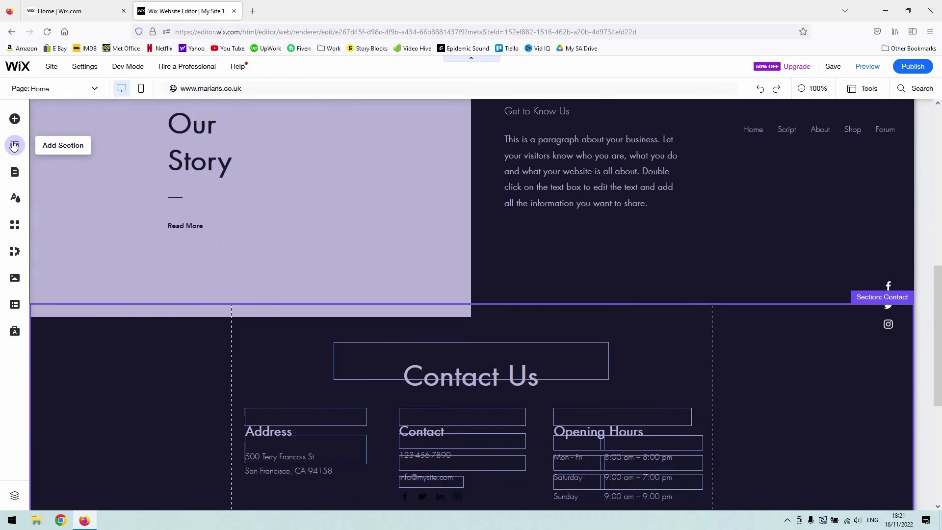
{"action": "left_click", "coordinate": [14, 146]}
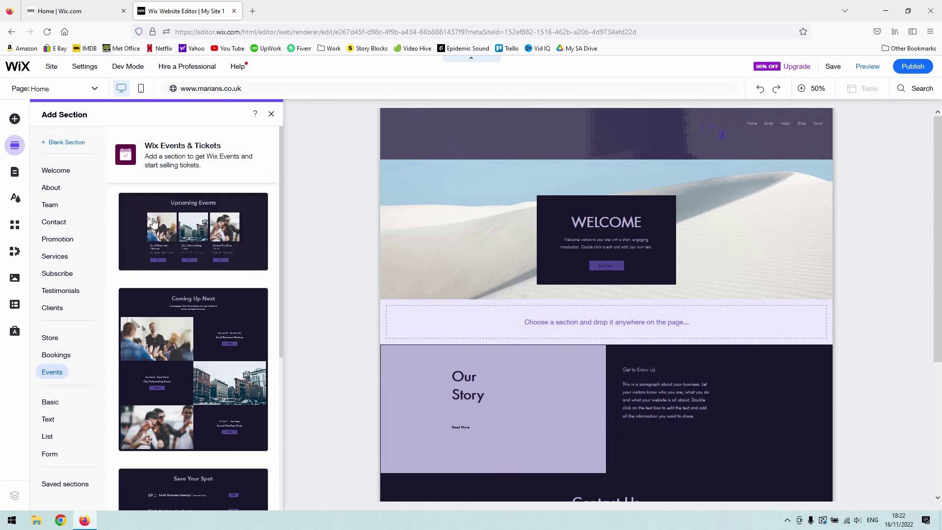
- Drag the Event List – Grid layout below Our Story to add Upcoming Events
{"action": "mouse_move", "coordinate": [183, 238]}
{"action": "left_click_drag", "start_coordinate": [182, 238], "coordinate": [601, 262]}
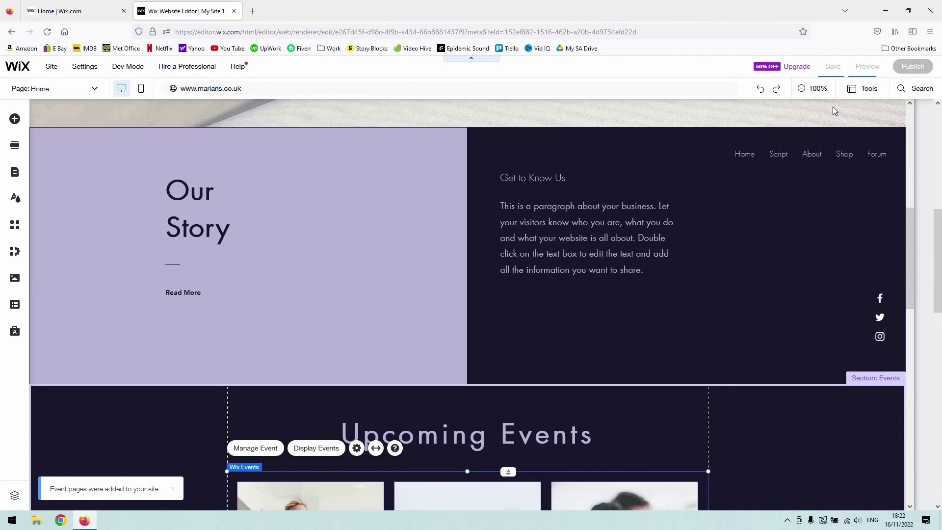
{"action": "left_click", "coordinate": [878, 68]}
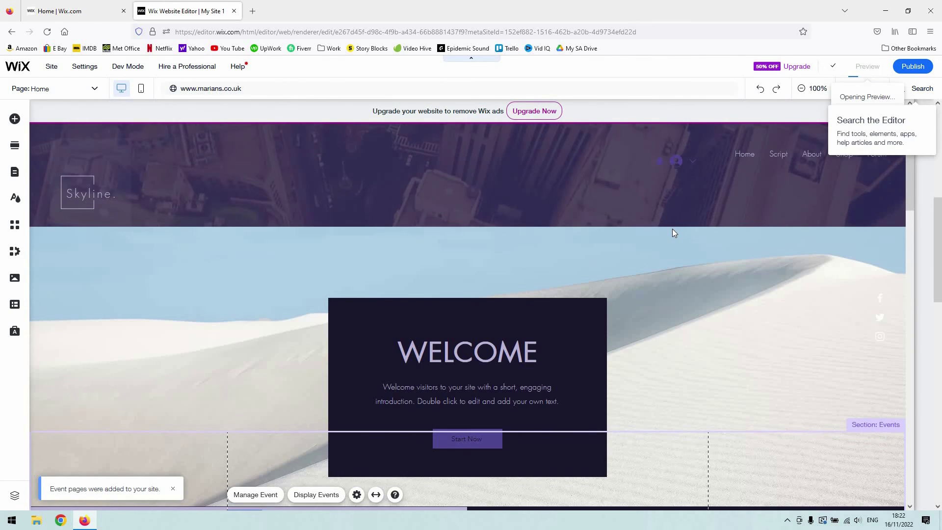
{"action": "scroll", "coordinate": [673, 230], "scroll_direction": "up", "scroll_amount": 10}
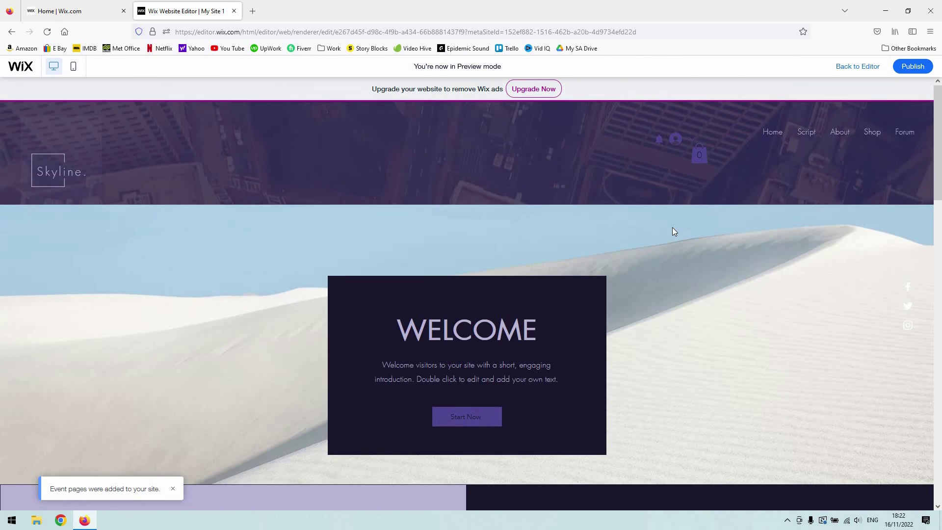
{"action": "scroll", "coordinate": [673, 230], "scroll_direction": "down", "scroll_amount": 5}
{"action": "scroll", "coordinate": [676, 226], "scroll_direction": "down", "scroll_amount": 15}
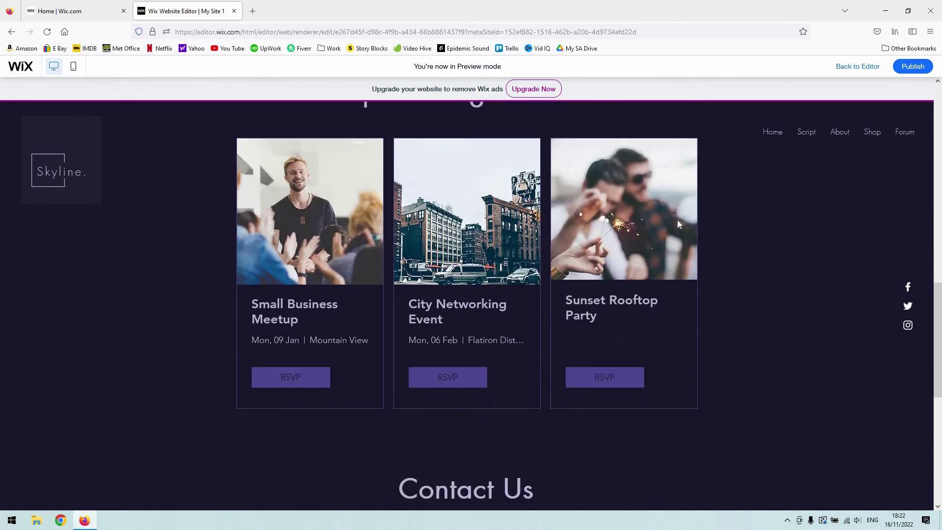
{"action": "scroll", "coordinate": [677, 219], "scroll_direction": "up", "scroll_amount": 12}
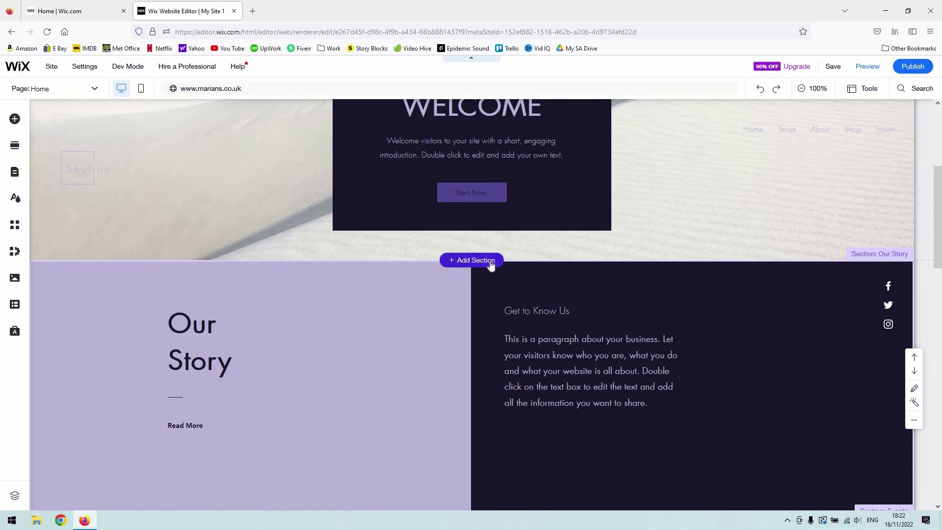
- Stretch the Welcome section downward and cut the Our Story section to H: 429
{"action": "left_click", "coordinate": [650, 259]}
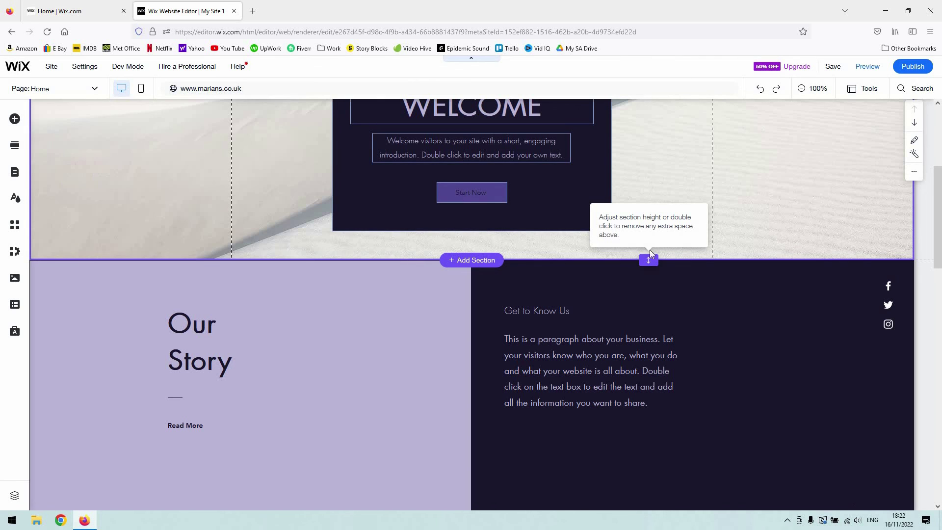
{"action": "double_click", "coordinate": [652, 259]}
{"action": "left_click_drag", "start_coordinate": [649, 229], "coordinate": [648, 351]}
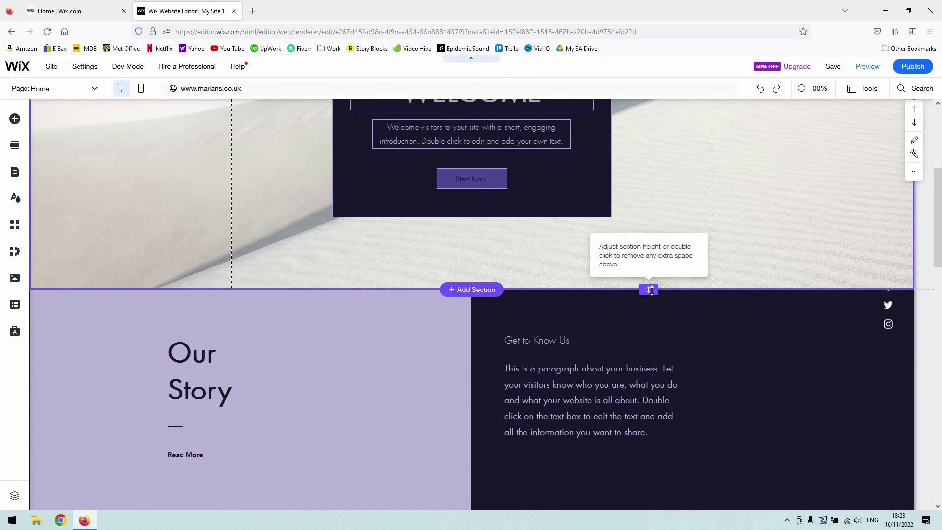
{"action": "left_click_drag", "start_coordinate": [646, 320], "coordinate": [651, 385]}
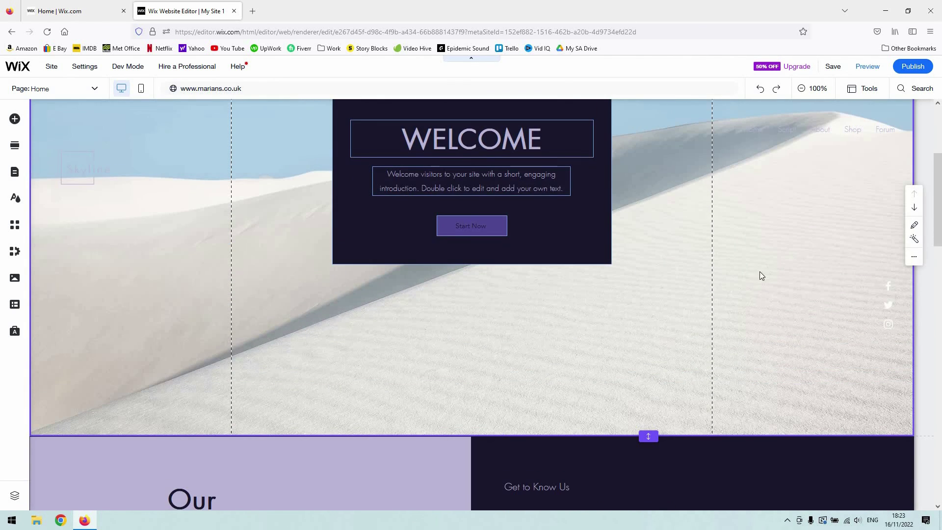
{"action": "scroll", "coordinate": [759, 276], "scroll_direction": "down", "scroll_amount": 5}
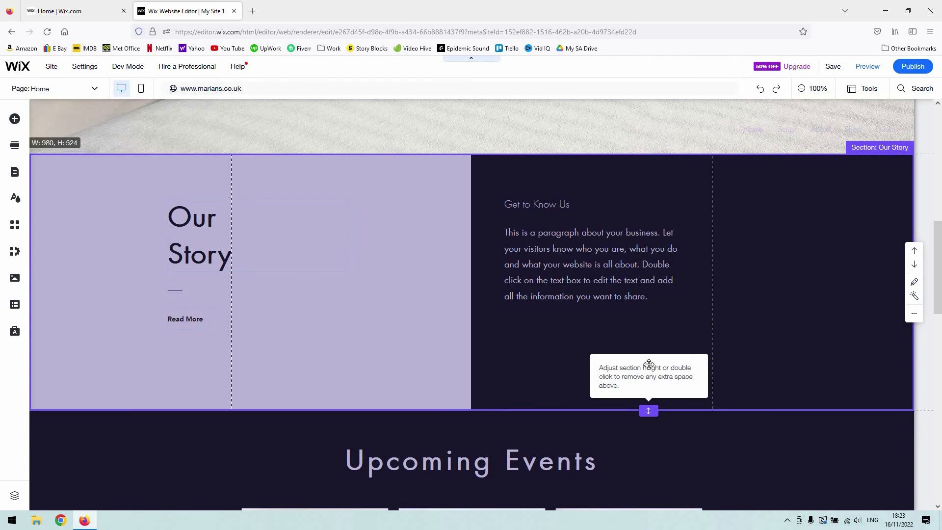
{"action": "left_click_drag", "start_coordinate": [648, 410], "coordinate": [649, 367]}
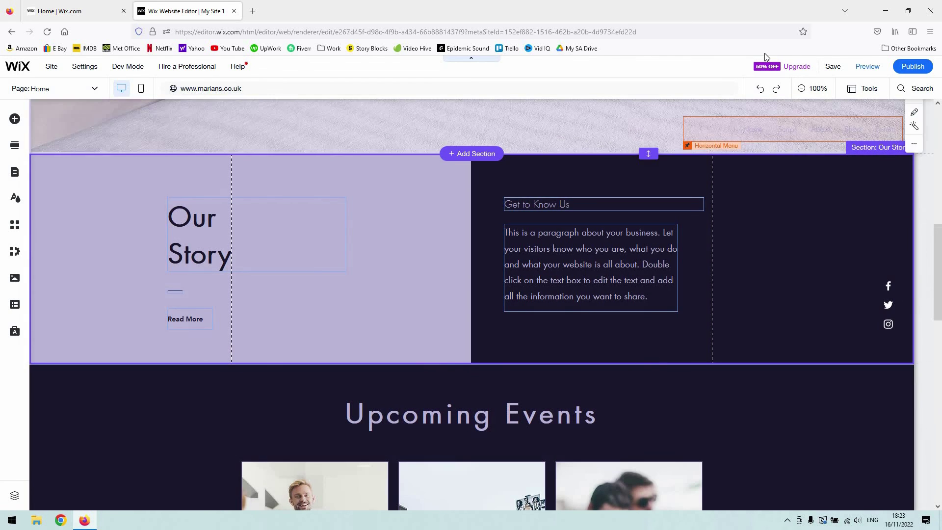